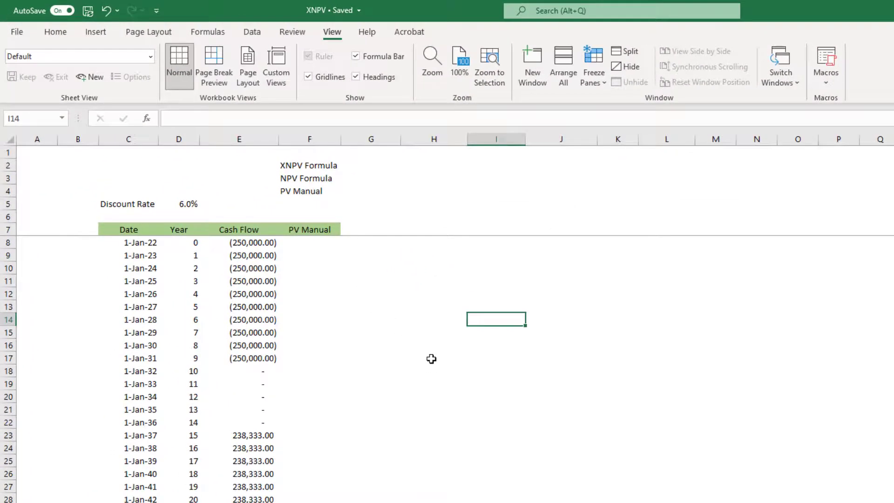
- Review the year 0–14 cash flows, including the year 9 outflow and zero flows for years 10–14
{"action": "scroll", "coordinate": [431, 358], "scroll_direction": "up", "scroll_amount": 2}
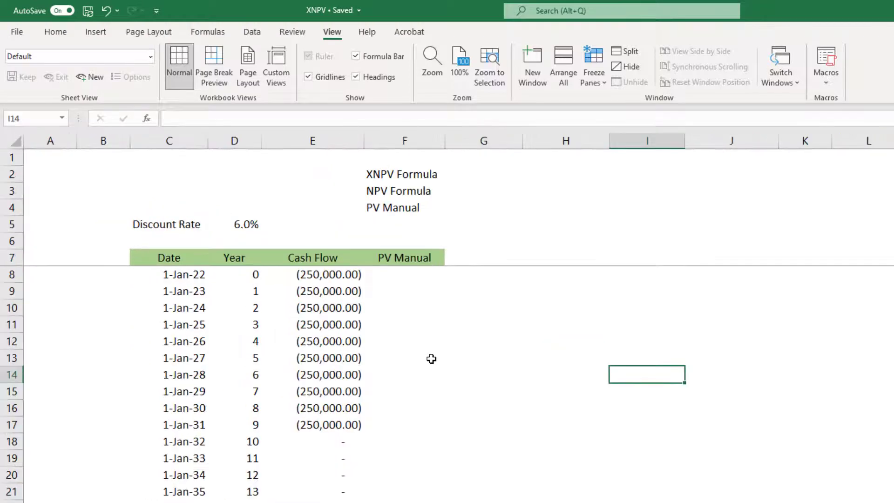
{"action": "left_click", "coordinate": [334, 278]}
{"action": "left_click", "coordinate": [335, 292]}
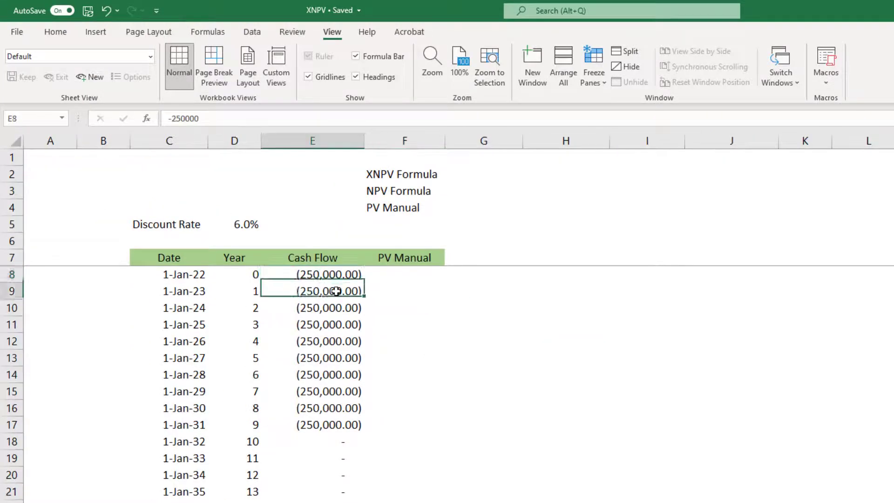
{"action": "left_click", "coordinate": [335, 308]}
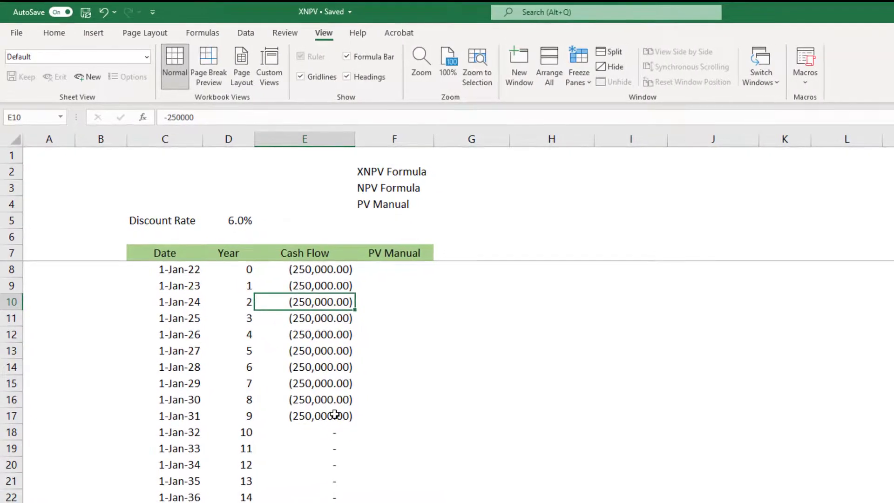
{"action": "left_click", "coordinate": [335, 414]}
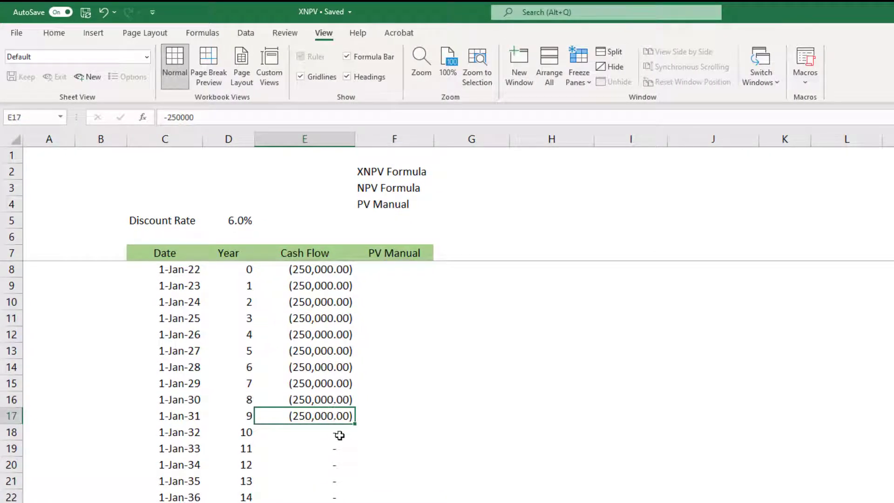
{"action": "left_click_drag", "start_coordinate": [341, 432], "coordinate": [325, 498]}
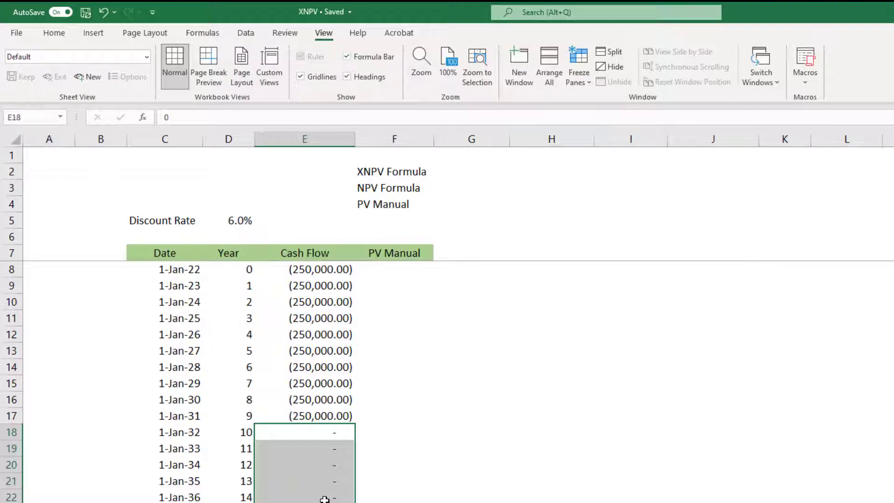
{"action": "left_click", "coordinate": [327, 448]}
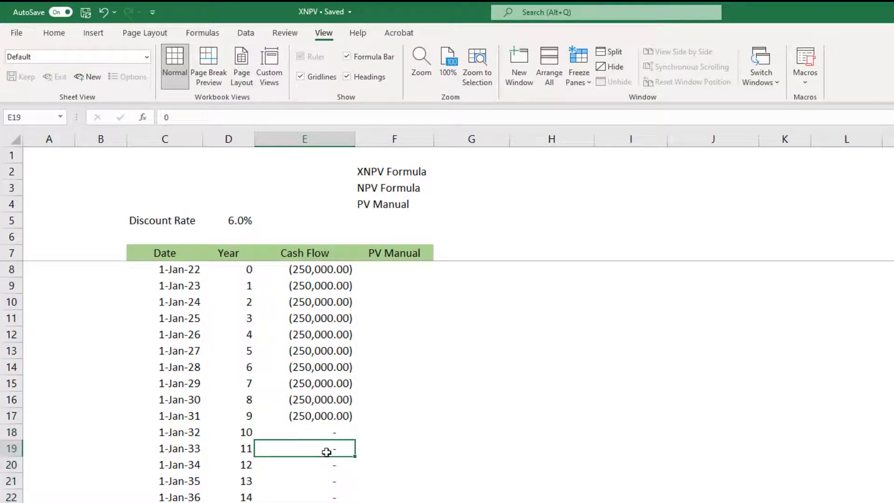
{"action": "left_click", "coordinate": [329, 433]}
{"action": "scroll", "coordinate": [326, 396], "scroll_direction": "down", "scroll_amount": 3}
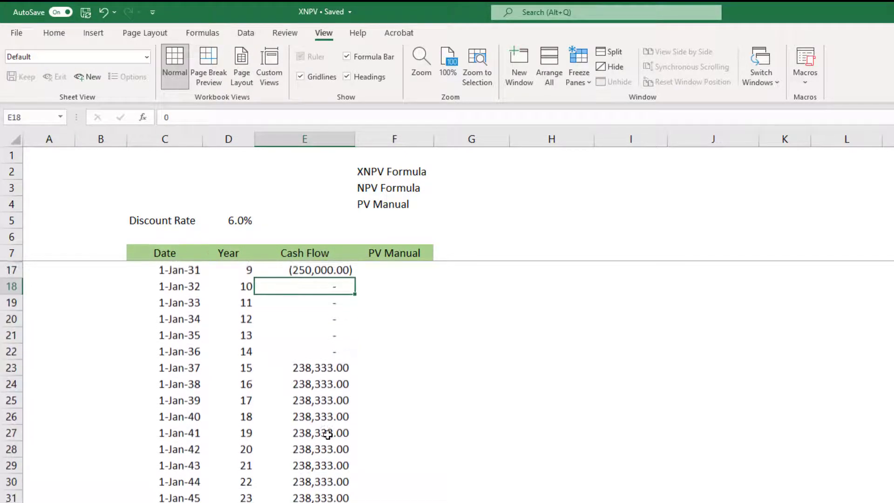
- Check the later inflows, from the first 238,333.00 through the final 2,750,000.00
{"action": "left_click", "coordinate": [321, 369]}
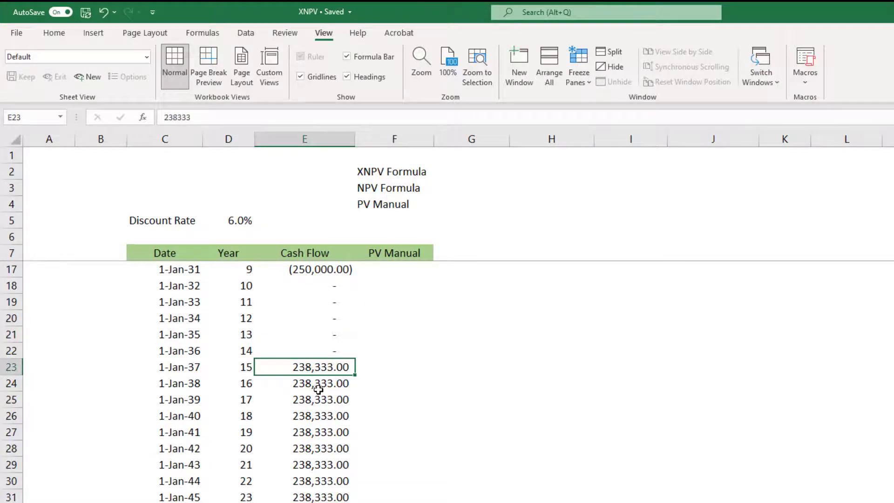
{"action": "scroll", "coordinate": [318, 389], "scroll_direction": "down", "scroll_amount": 4}
{"action": "scroll", "coordinate": [318, 389], "scroll_direction": "down", "scroll_amount": 3}
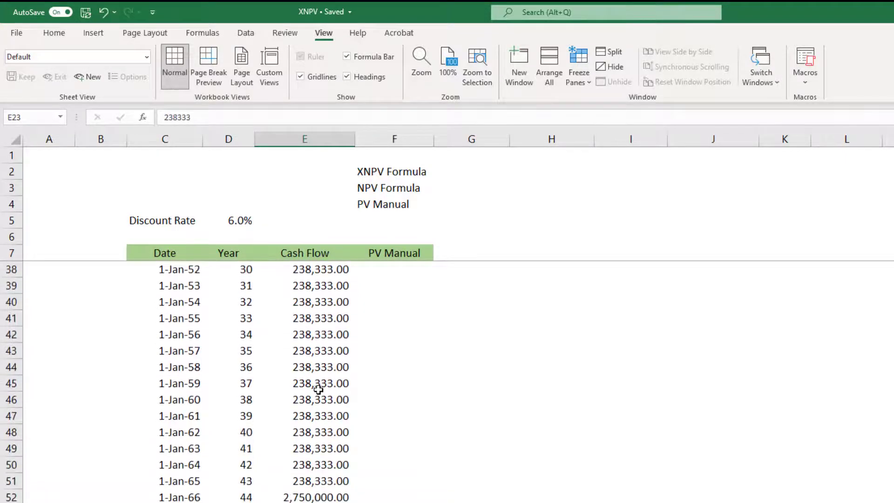
{"action": "left_click", "coordinate": [310, 479]}
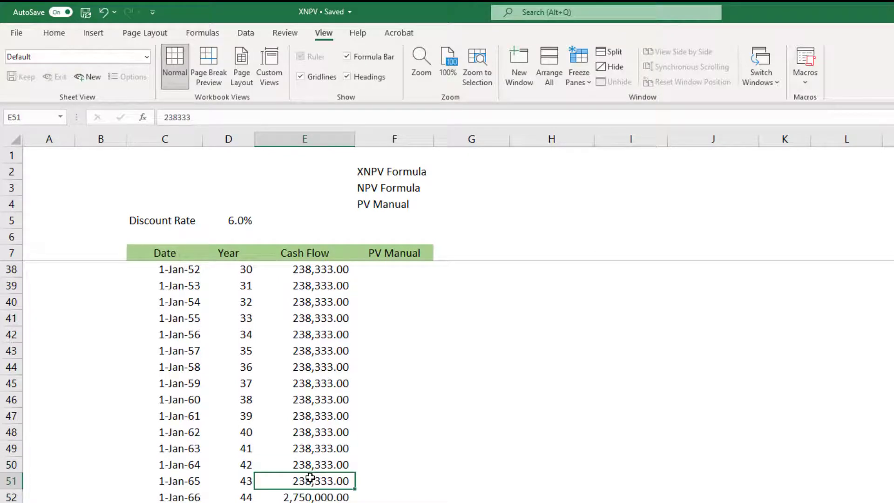
{"action": "left_click", "coordinate": [313, 492]}
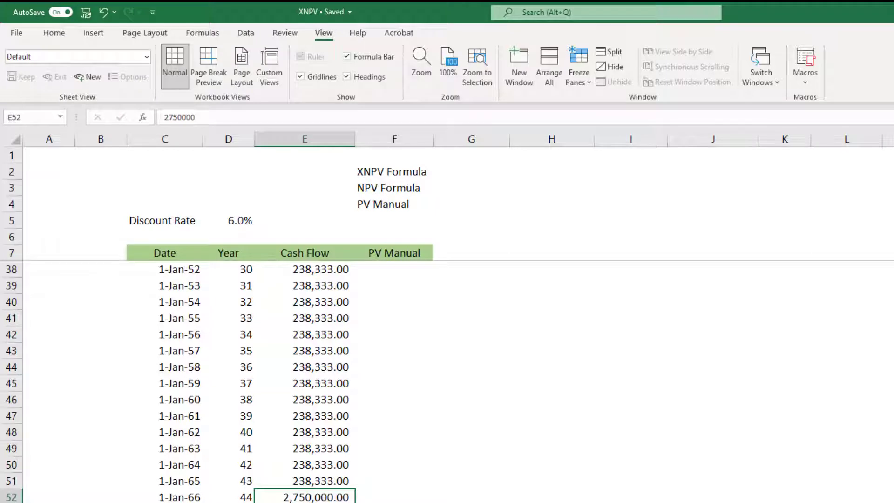
{"action": "scroll", "coordinate": [447, 382], "scroll_direction": "up", "scroll_amount": 10}
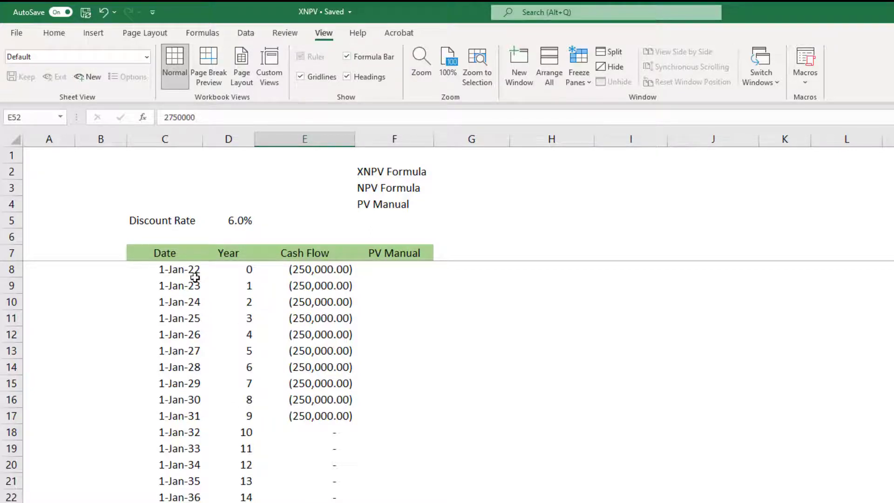
- Check the 6.0% discount rate and the dates in column C, such as 1-Jan-24 and 1-Jan-27
{"action": "left_click", "coordinate": [237, 219]}
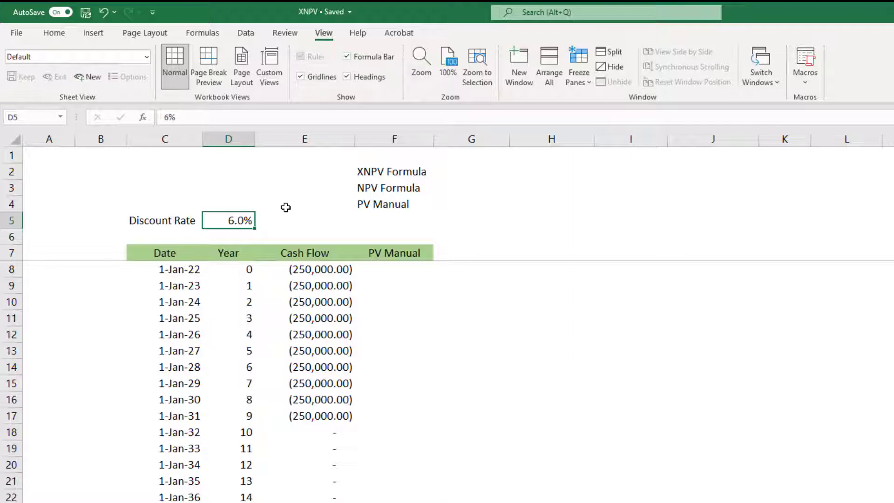
{"action": "left_click", "coordinate": [189, 269]}
{"action": "left_click", "coordinate": [189, 285]}
{"action": "left_click", "coordinate": [192, 318]}
{"action": "left_click", "coordinate": [186, 351]}
{"action": "left_click", "coordinate": [187, 267]}
{"action": "left_click", "coordinate": [185, 298]}
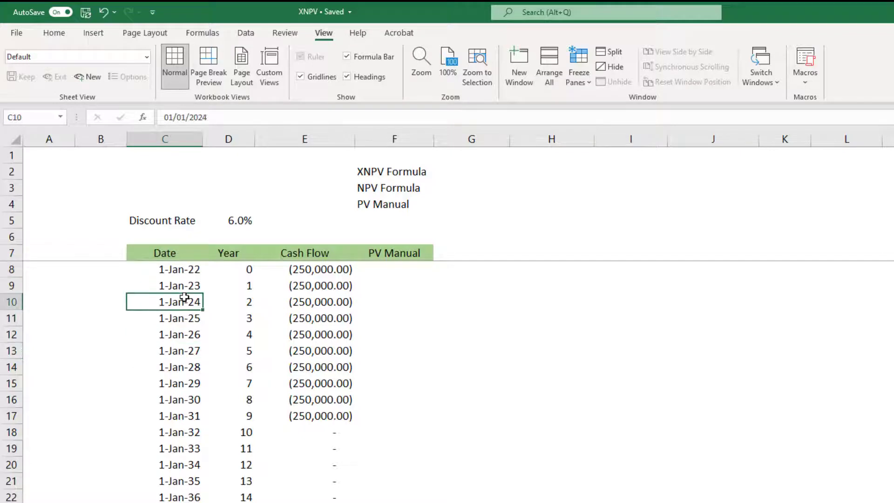
{"action": "left_click", "coordinate": [319, 271]}
{"action": "left_click", "coordinate": [319, 285]}
{"action": "key", "text": "ctrl+Left"}
{"action": "key", "text": "ctrl+Down"}
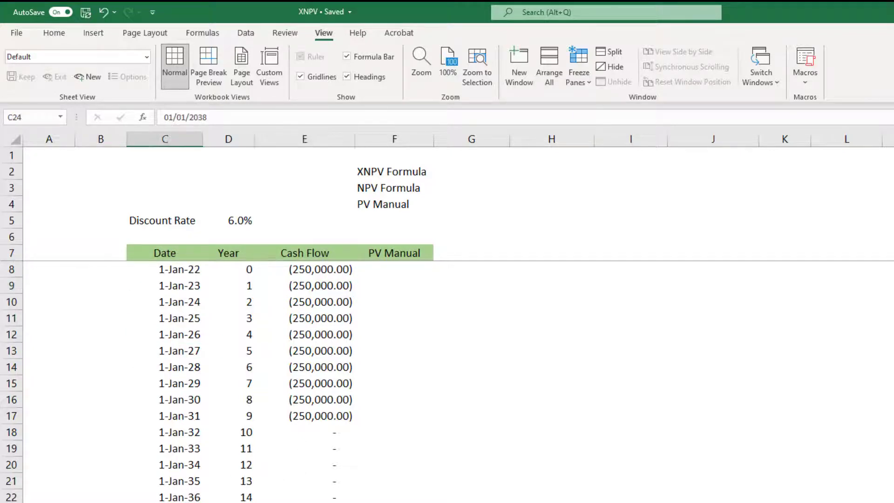
{"action": "key", "text": "Right"}
{"action": "key", "text": "Right"}
{"action": "key", "text": "Up"}
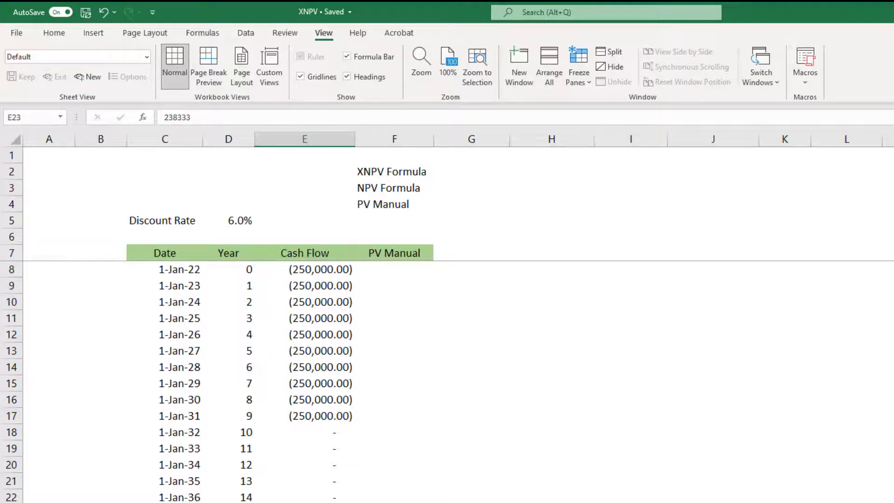
- Enter =XNPV(D5,E8:E52,C8:C52) in G2, giving (307,492.76)
{"action": "left_click", "coordinate": [454, 176]}
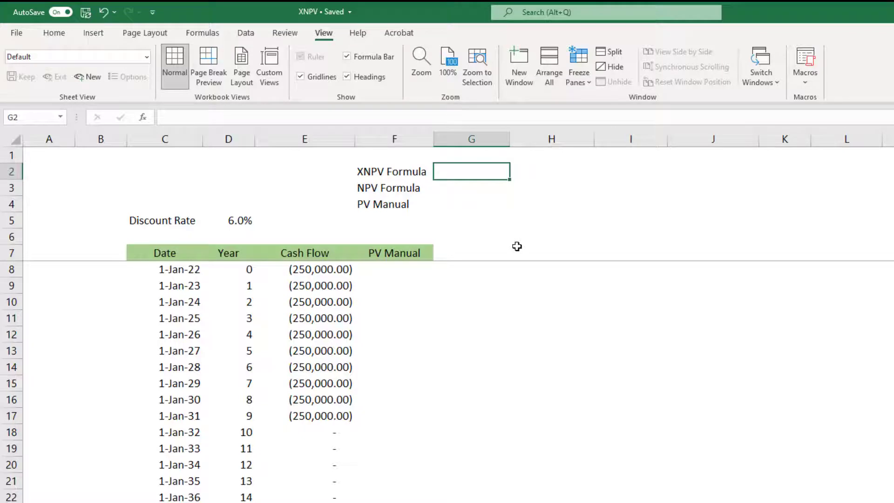
{"action": "type", "text": "="}
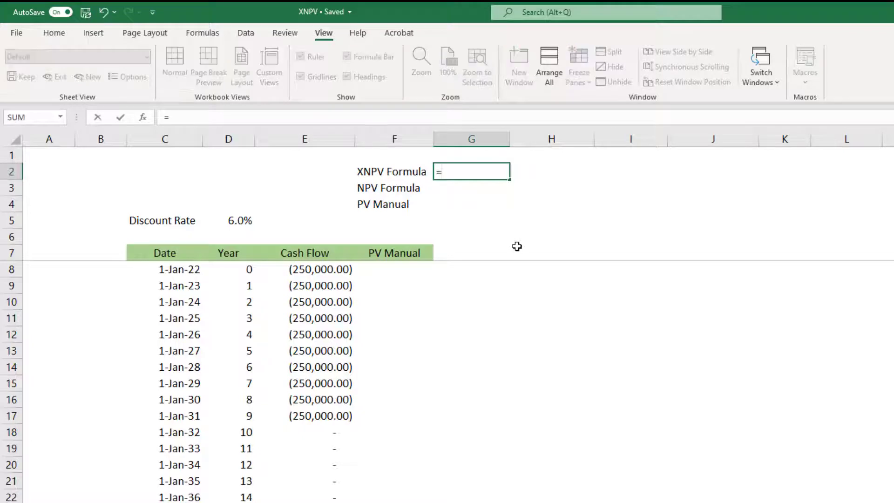
{"action": "type", "text": "x"}
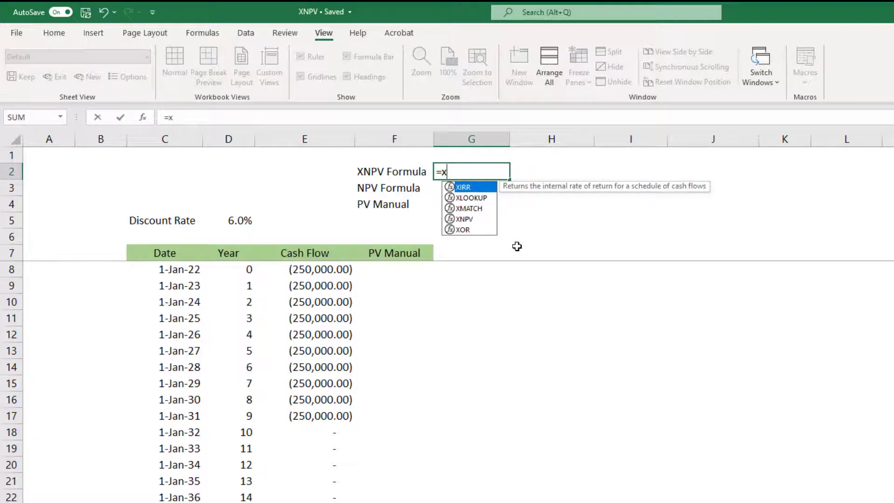
{"action": "type", "text": "n"}
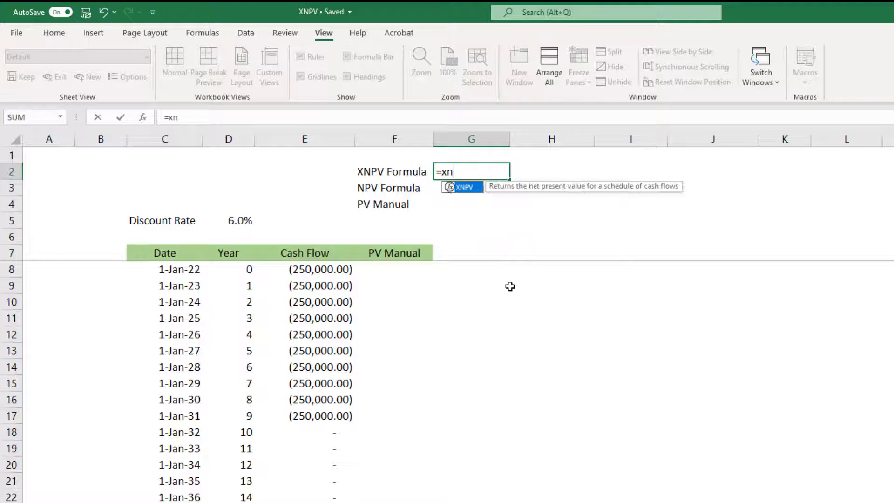
{"action": "double_click", "coordinate": [454, 188]}
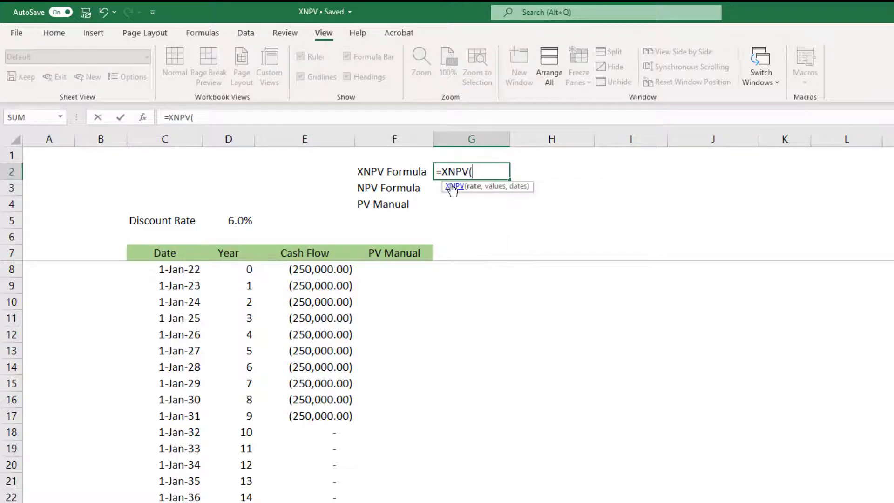
{"action": "left_click", "coordinate": [235, 221]}
{"action": "type", "text": ","}
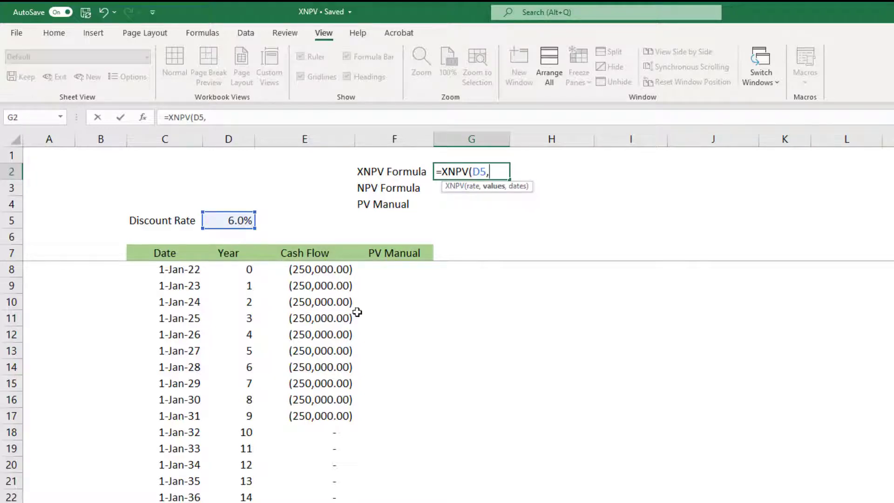
{"action": "left_click_drag", "start_coordinate": [324, 267], "coordinate": [347, 501]}
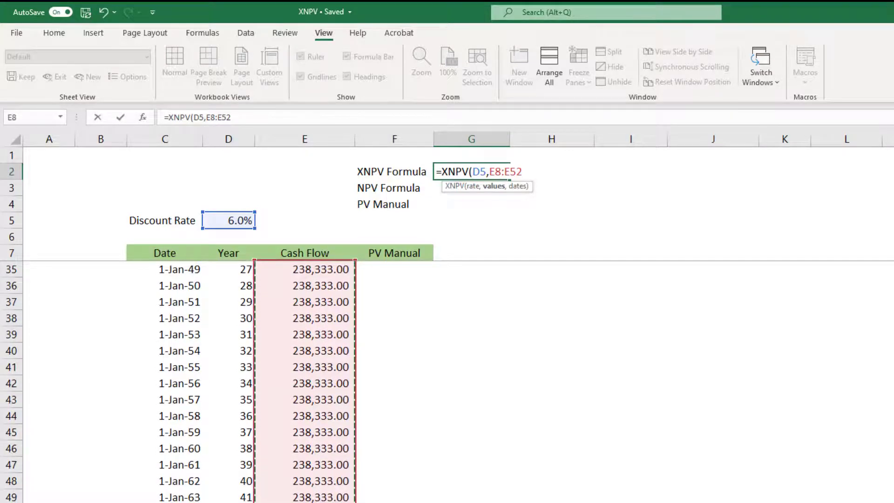
{"action": "type", "text": ","}
{"action": "left_click_drag", "start_coordinate": [182, 500], "coordinate": [174, 249]}
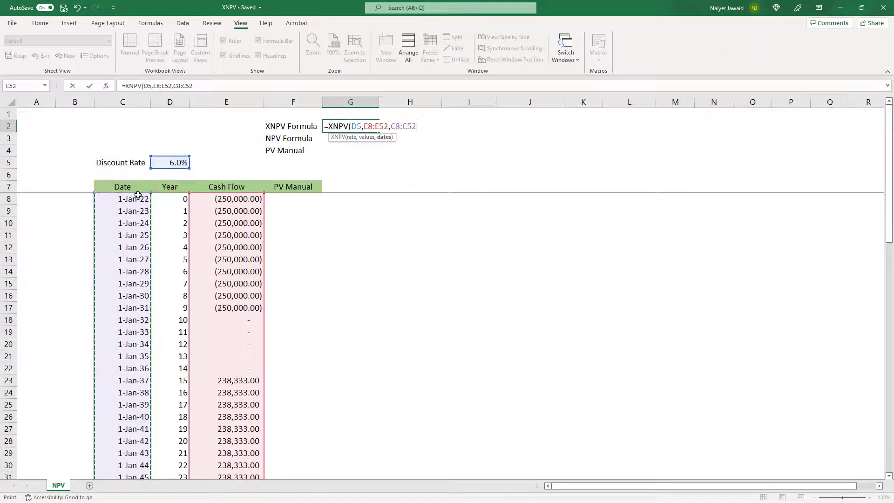
{"action": "left_click_drag", "start_coordinate": [138, 194], "coordinate": [138, 195]}
{"action": "key", "text": "Return"}
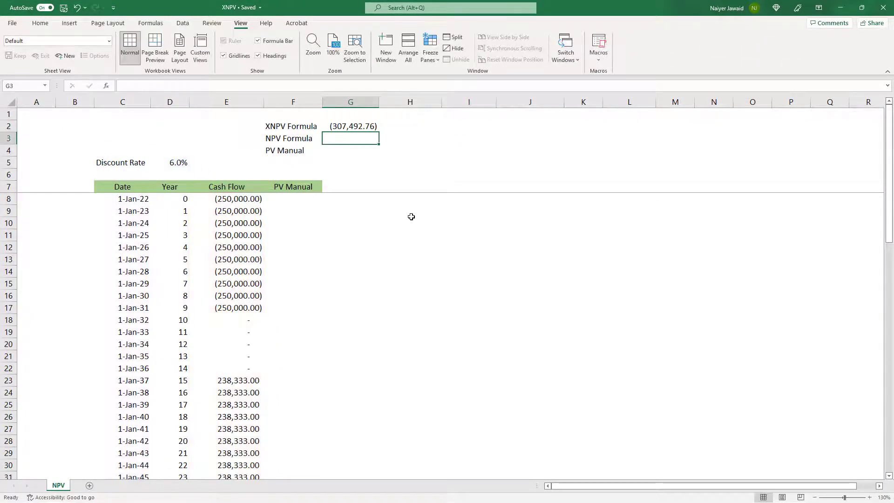
{"action": "left_click", "coordinate": [361, 127]}
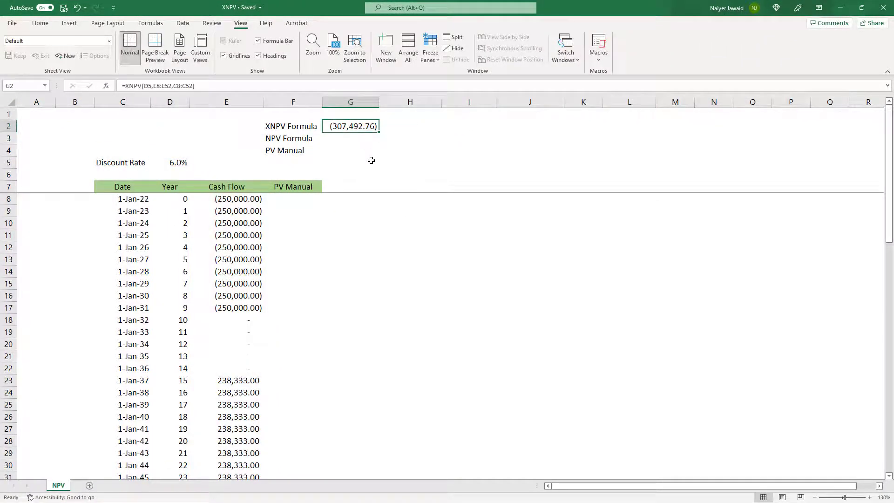
{"action": "left_click", "coordinate": [360, 138]}
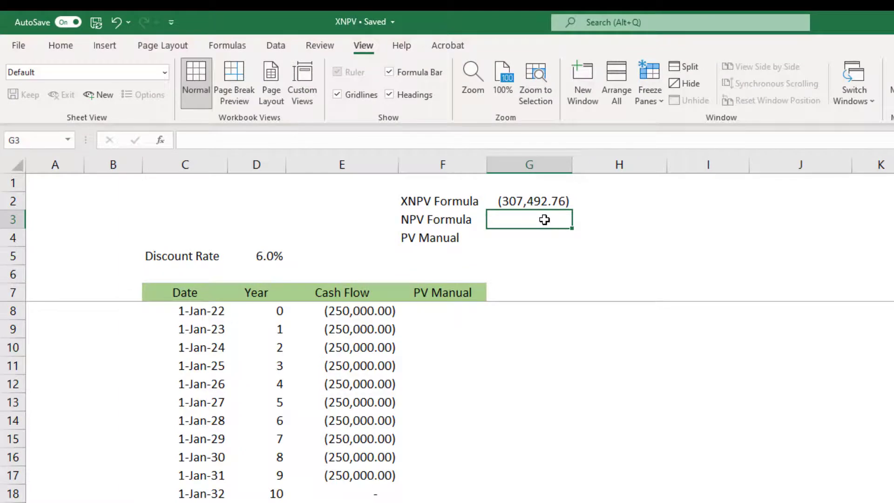
- Enter =NPV(D5,E9:E52)+E8 in G3, giving (305,983.39)
{"action": "type", "text": "=np"}
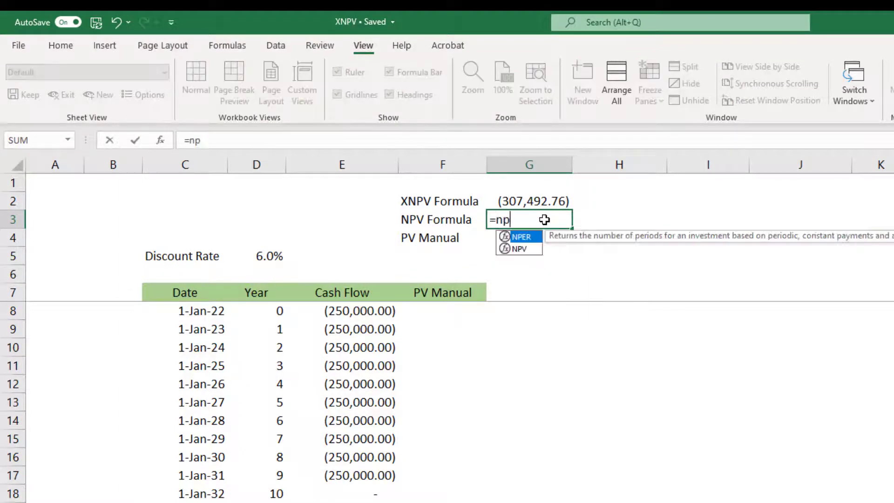
{"action": "type", "text": "v("}
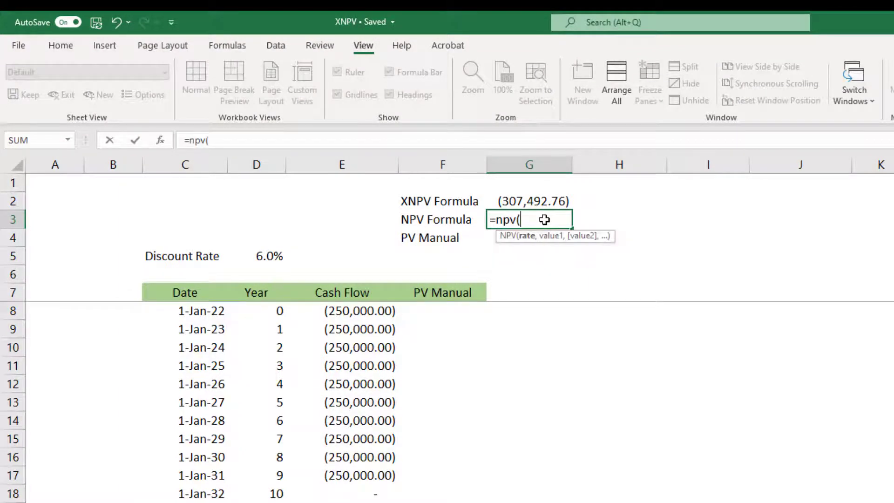
{"action": "left_click", "coordinate": [274, 253]}
{"action": "type", "text": ","}
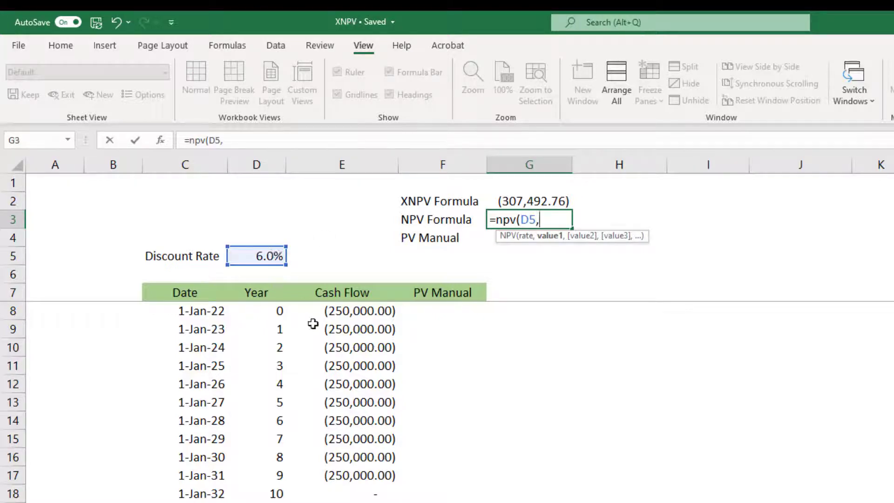
{"action": "left_click", "coordinate": [345, 330]}
{"action": "left_click_drag", "start_coordinate": [345, 329], "coordinate": [344, 501]}
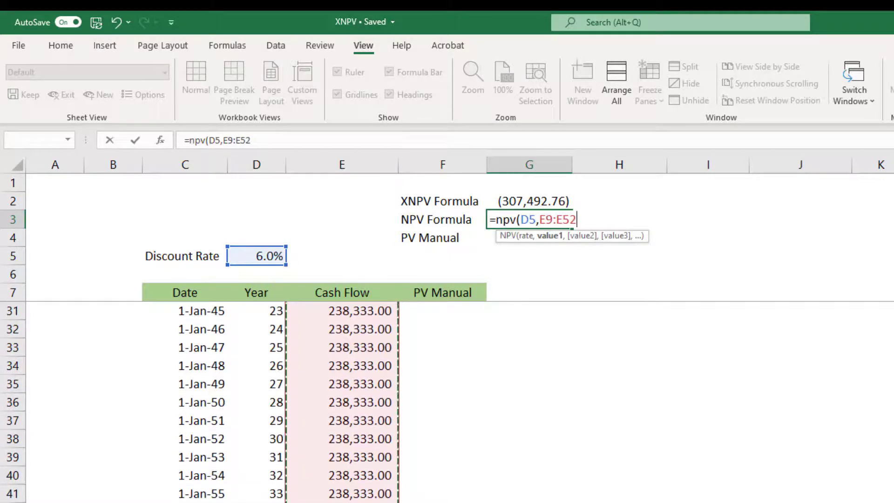
{"action": "type", "text": ")"}
{"action": "left_click", "coordinate": [323, 145]}
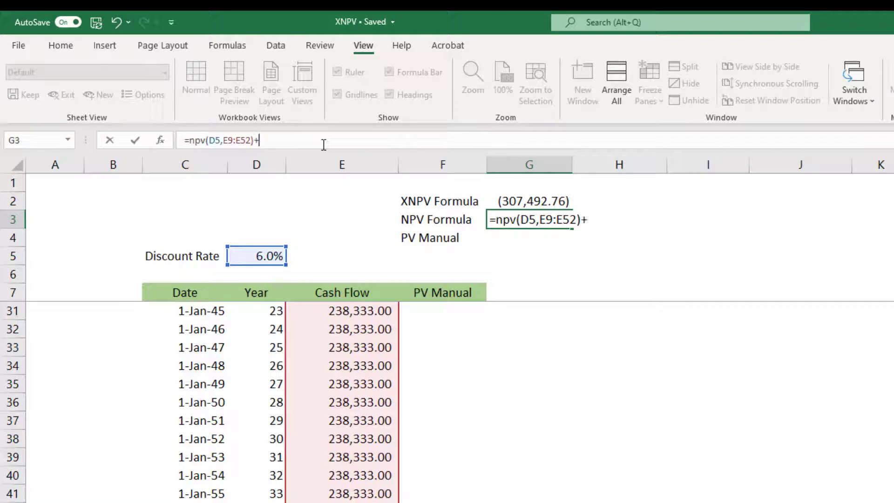
{"action": "type", "text": "+"}
{"action": "scroll", "coordinate": [475, 393], "scroll_direction": "up", "scroll_amount": 8}
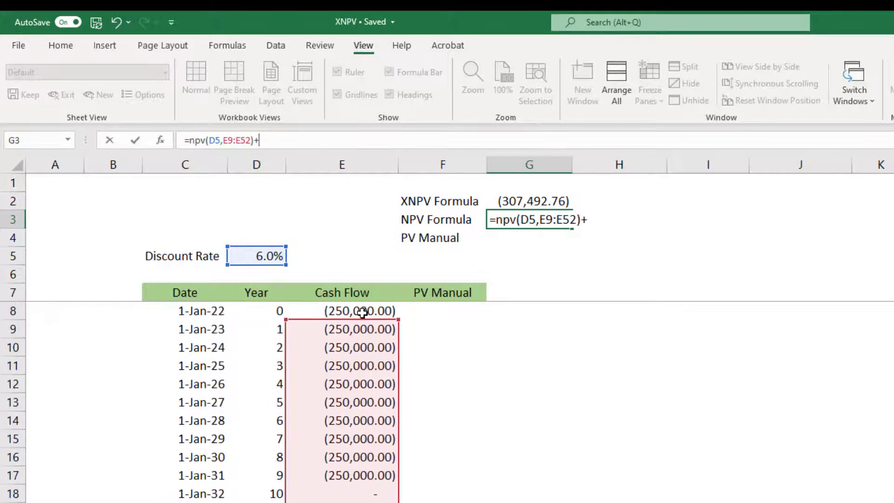
{"action": "left_click", "coordinate": [363, 311]}
{"action": "key", "text": "Return"}
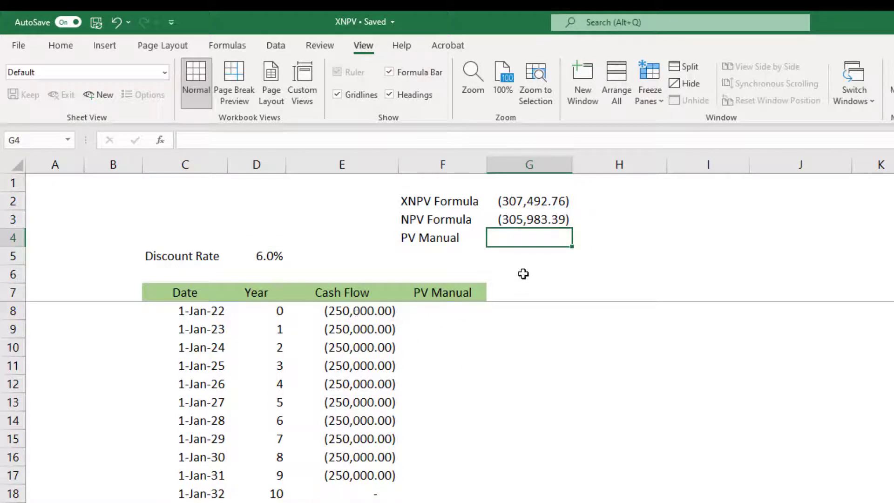
- Compare the NPV formula in G3 against the XNPV formula in G2
{"action": "left_click", "coordinate": [534, 219]}
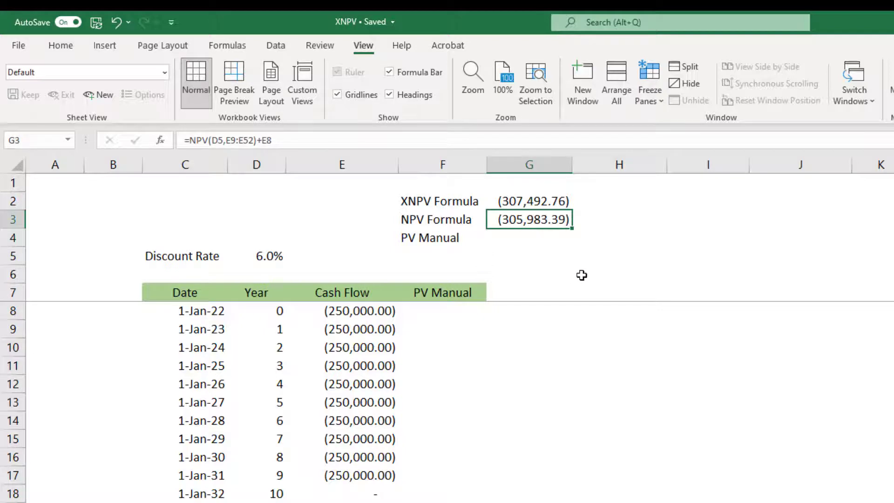
{"action": "left_click", "coordinate": [537, 201]}
{"action": "left_click", "coordinate": [540, 221]}
{"action": "left_click", "coordinate": [471, 307]}
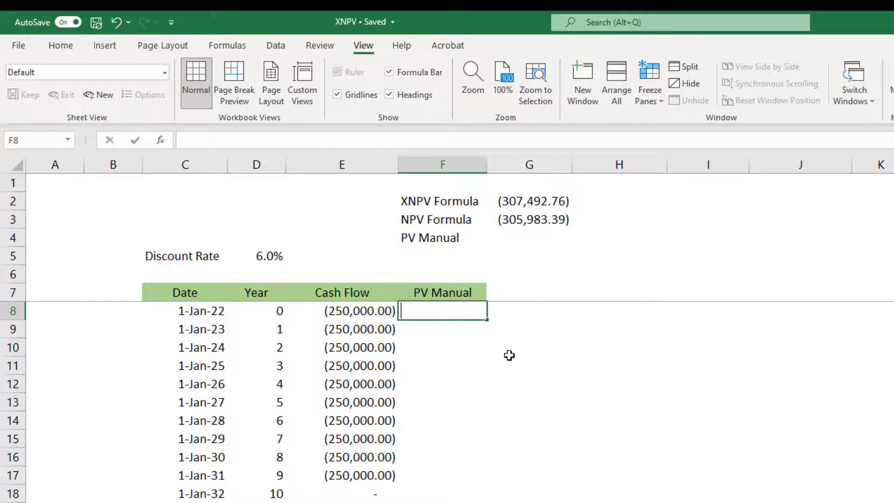
- Enter =E8/(1+$D$5)^D8 in F8, returning ($250,000) for year 0
{"action": "type", "text": "="}
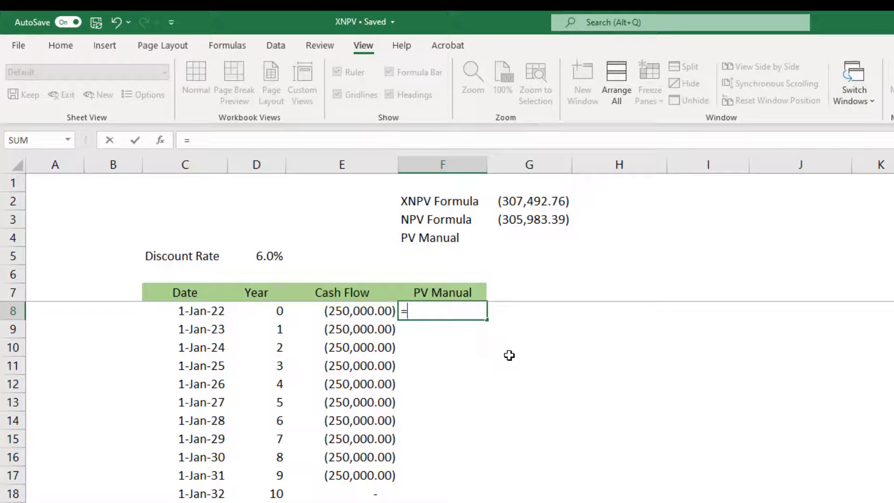
{"action": "key", "text": "Left"}
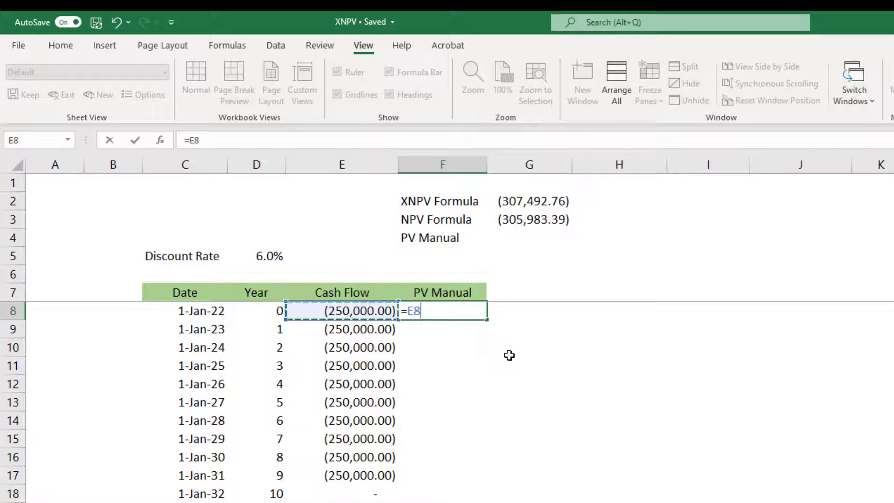
{"action": "type", "text": "/(1+"}
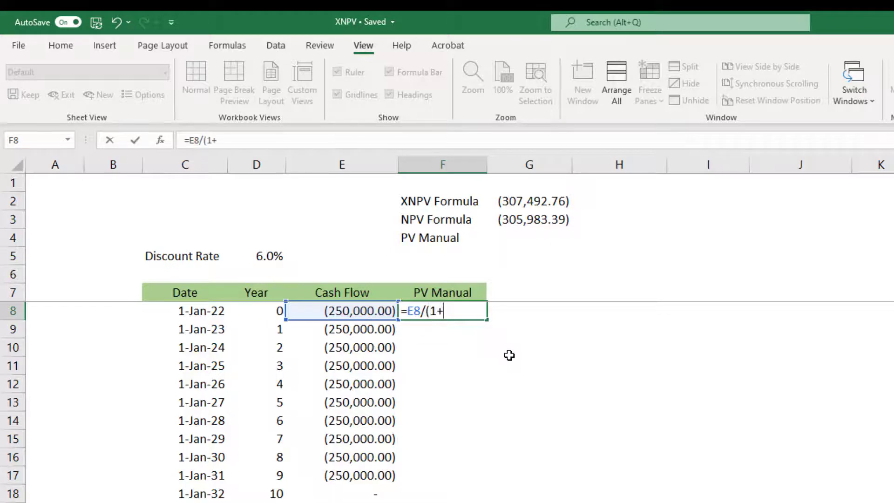
{"action": "left_click", "coordinate": [270, 255]}
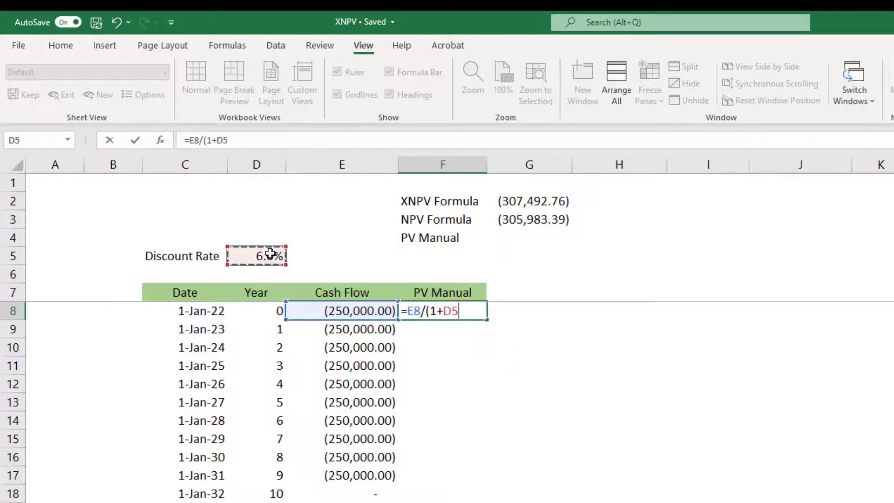
{"action": "key", "text": "F4"}
{"action": "type", "text": ")"}
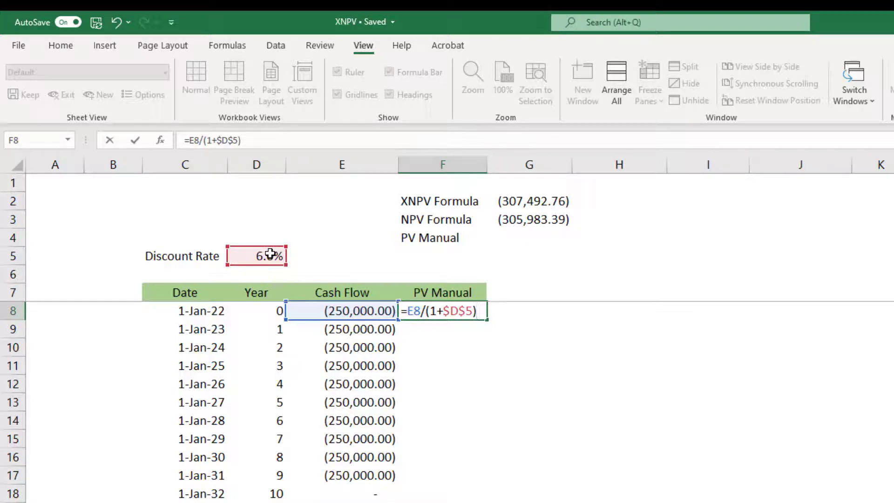
{"action": "type", "text": "^"}
{"action": "left_click", "coordinate": [265, 309]}
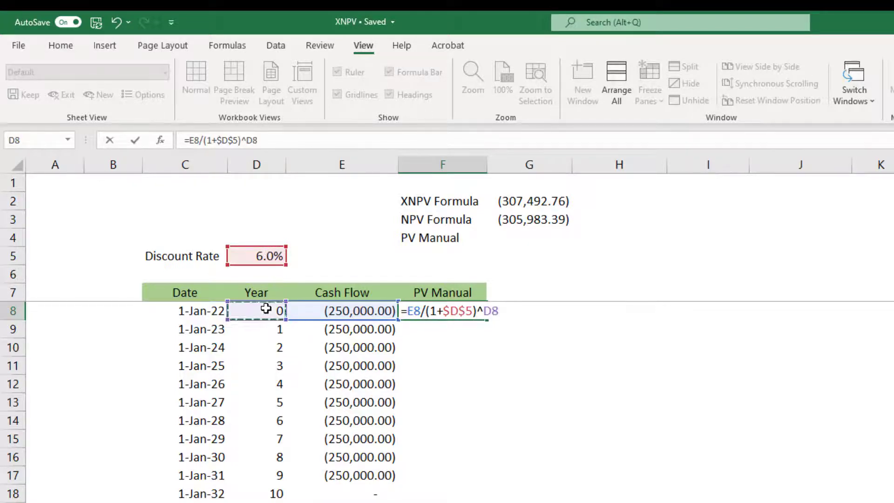
{"action": "key", "text": "Return"}
{"action": "left_click", "coordinate": [440, 312]}
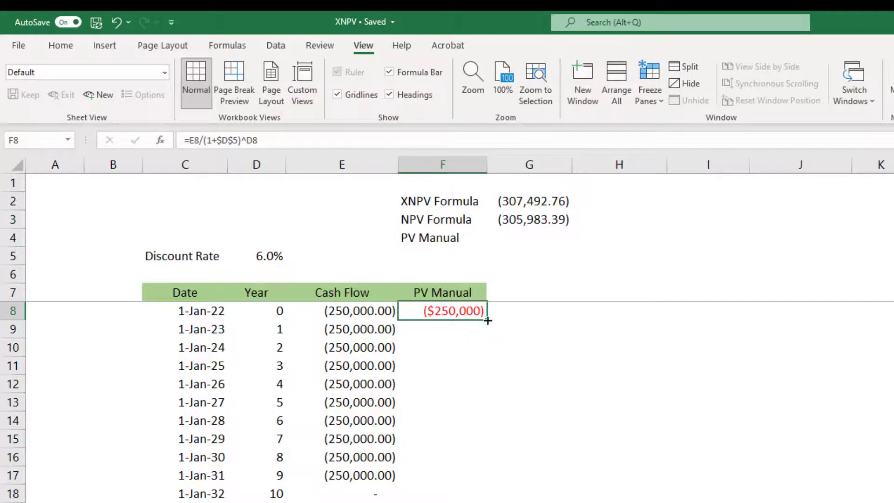
- Fill the manual PV formula down the PV Manual column and check its F53 total
{"action": "left_click_drag", "start_coordinate": [488, 321], "coordinate": [487, 502]}
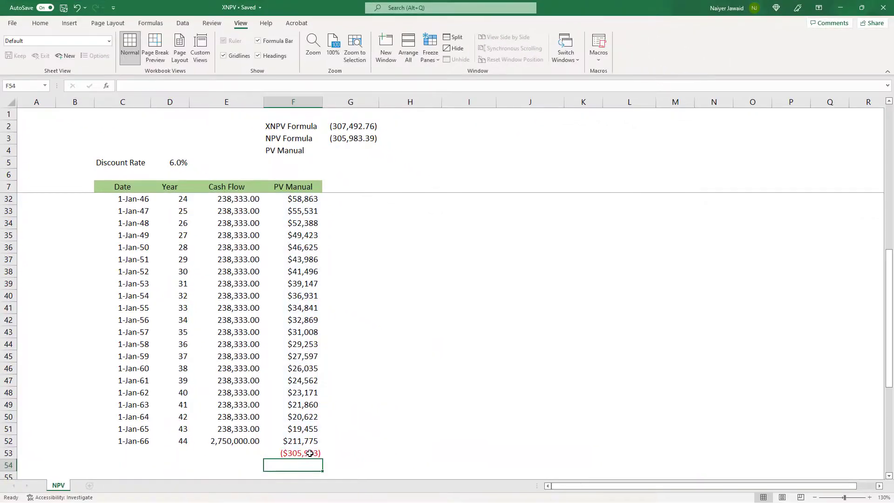
{"action": "left_click", "coordinate": [310, 453]}
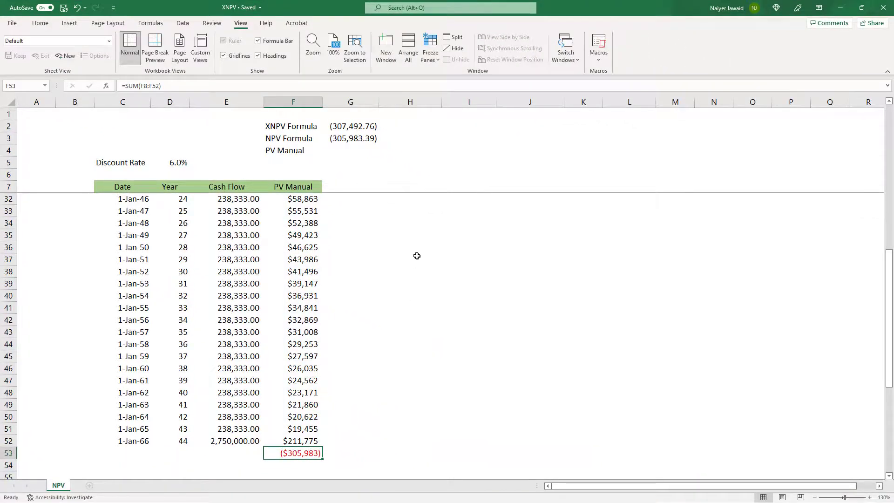
{"action": "left_click", "coordinate": [362, 142]}
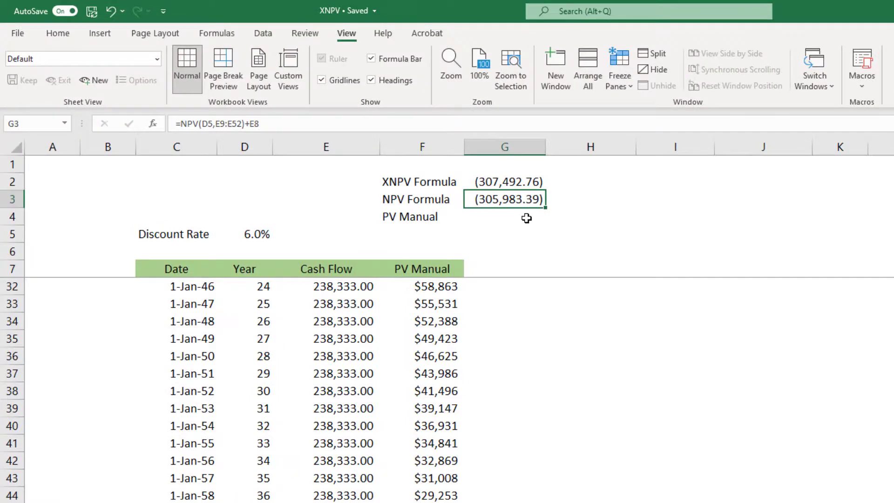
- Link G4 to the F53 total with =F53 and compare it with the NPV and XNPV results
{"action": "left_click", "coordinate": [526, 218]}
{"action": "type", "text": "="}
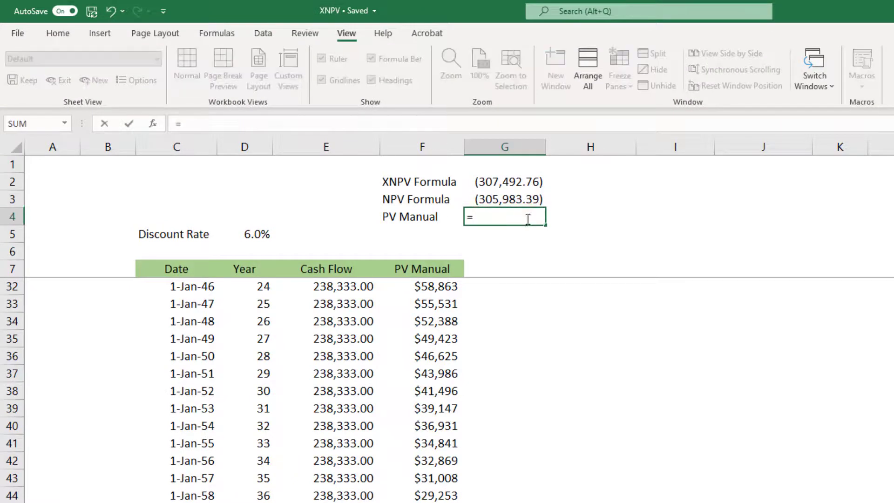
{"action": "type", "text": "F53"}
{"action": "key", "text": "Return"}
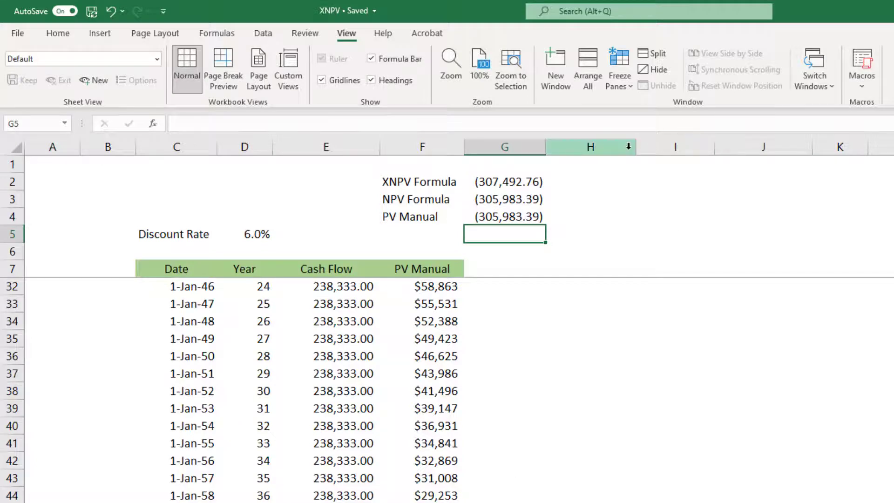
{"action": "left_click", "coordinate": [491, 201]}
{"action": "left_click", "coordinate": [500, 217]}
{"action": "left_click", "coordinate": [503, 197]}
{"action": "left_click", "coordinate": [504, 179]}
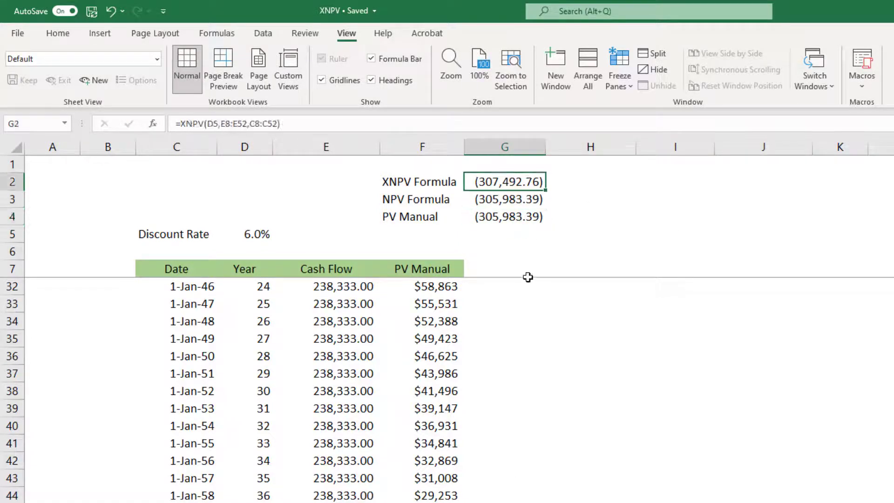
{"action": "scroll", "coordinate": [528, 276], "scroll_direction": "up", "scroll_amount": 8}
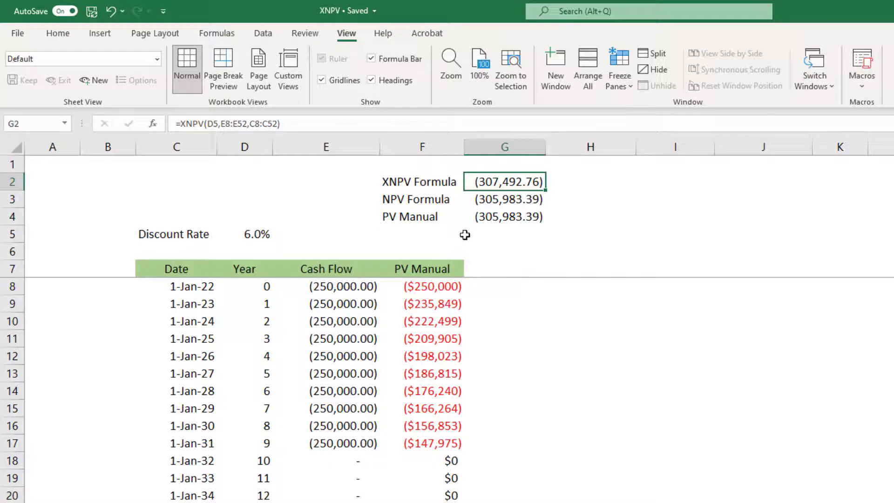
{"action": "left_click", "coordinate": [439, 203]}
{"action": "left_click", "coordinate": [431, 216]}
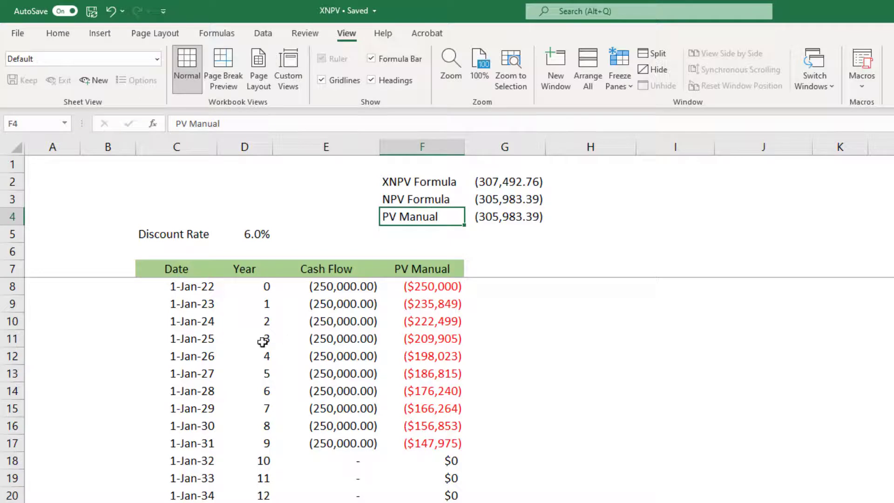
- Replace the dates from C9 down with =C8+365, filled through row 52
{"action": "left_click", "coordinate": [208, 303]}
{"action": "left_click", "coordinate": [209, 321]}
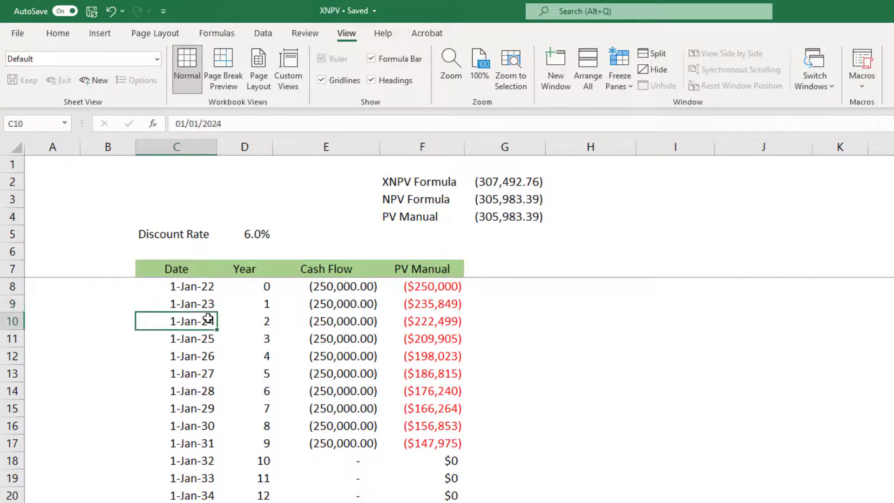
{"action": "left_click", "coordinate": [206, 305]}
{"action": "type", "text": "="}
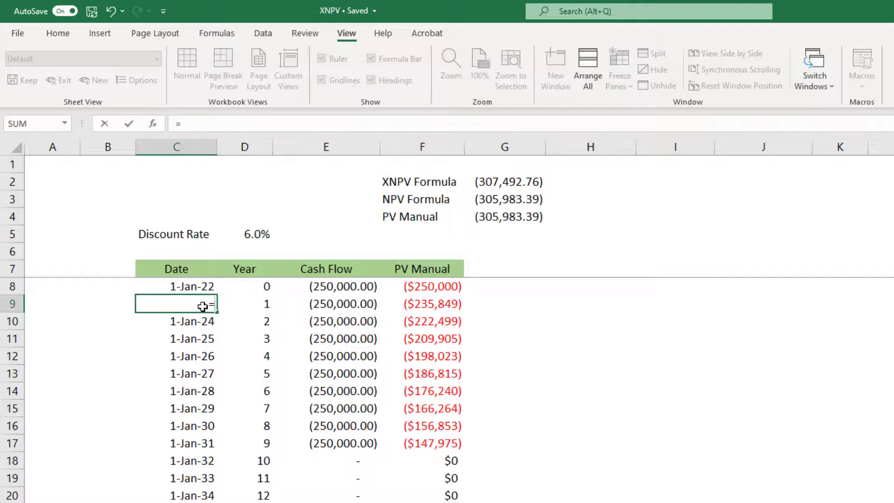
{"action": "key", "text": "Up"}
{"action": "type", "text": "+365"}
{"action": "key", "text": "ctrl+Return"}
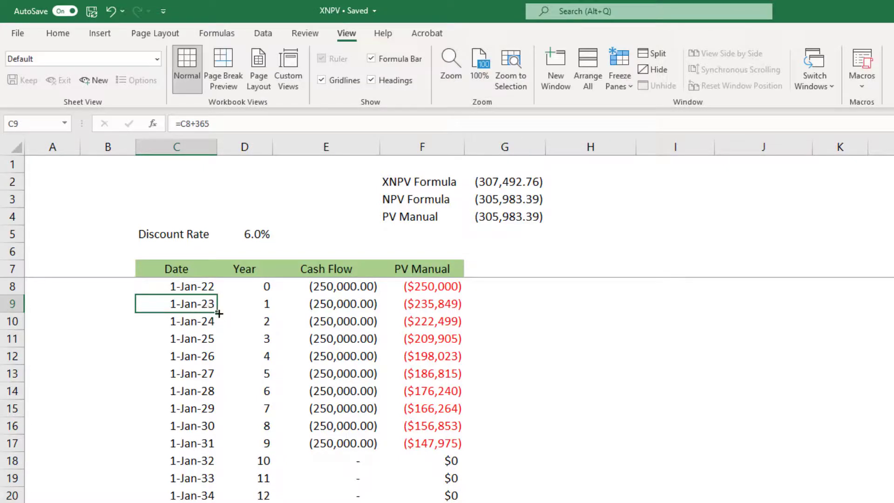
{"action": "left_click_drag", "start_coordinate": [217, 307], "coordinate": [220, 502]}
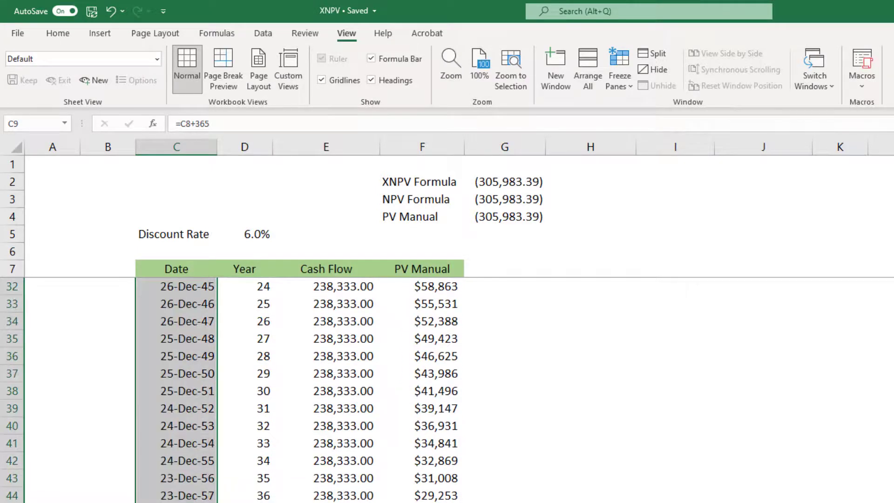
{"action": "scroll", "coordinate": [208, 502], "scroll_direction": "up", "scroll_amount": 8}
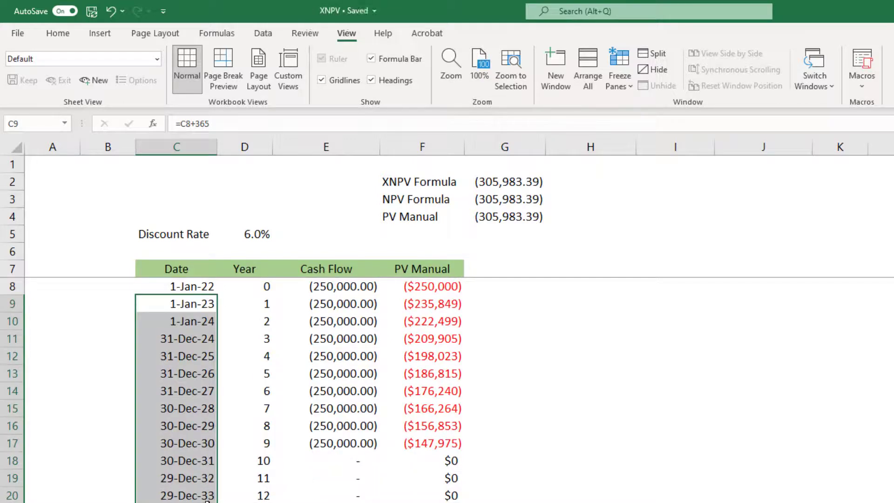
{"action": "left_click", "coordinate": [205, 478]}
{"action": "left_click", "coordinate": [512, 186]}
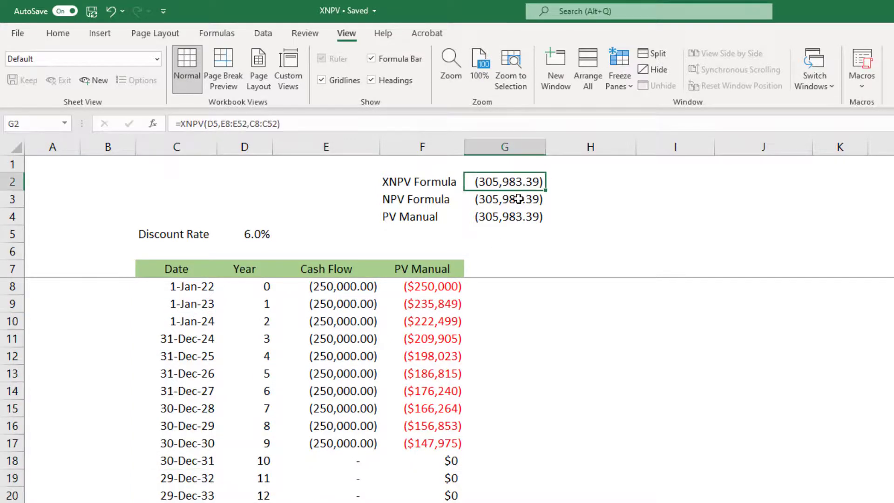
{"action": "left_click", "coordinate": [518, 199]}
{"action": "left_click", "coordinate": [525, 214]}
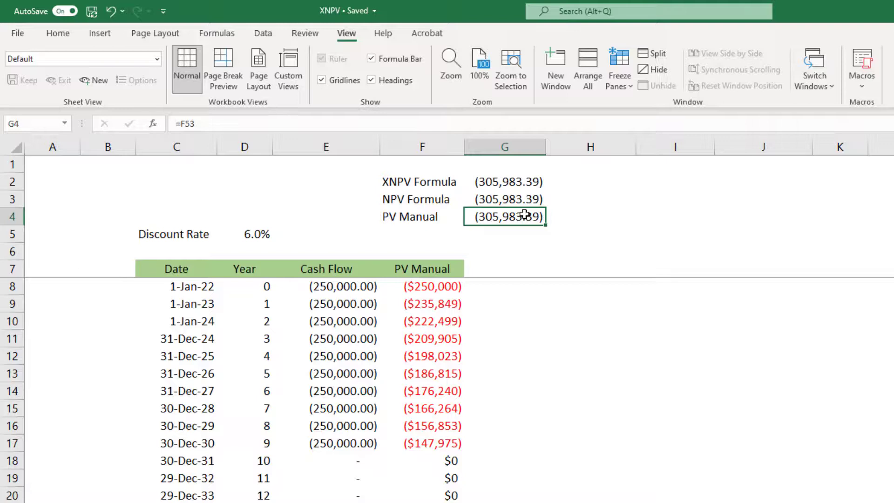
{"action": "left_click", "coordinate": [484, 200]}
{"action": "left_click", "coordinate": [492, 216]}
{"action": "left_click", "coordinate": [446, 201]}
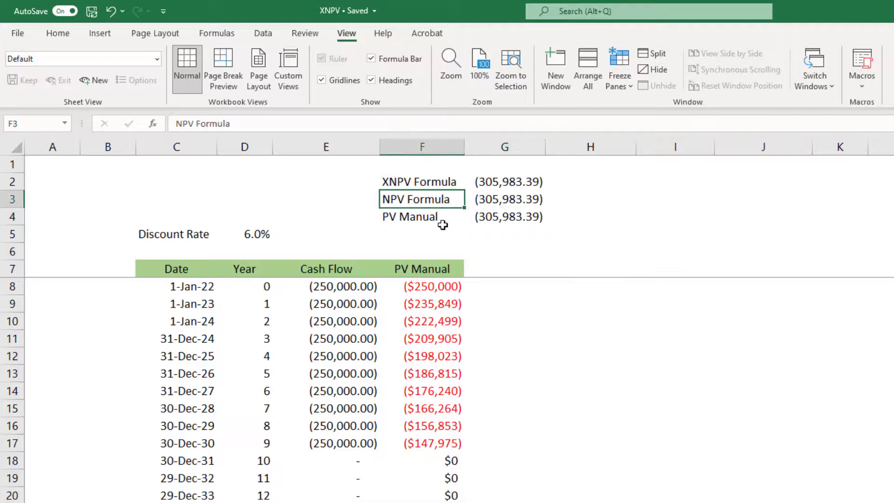
{"action": "left_click", "coordinate": [265, 303]}
{"action": "left_click", "coordinate": [266, 321]}
{"action": "left_click", "coordinate": [269, 337]}
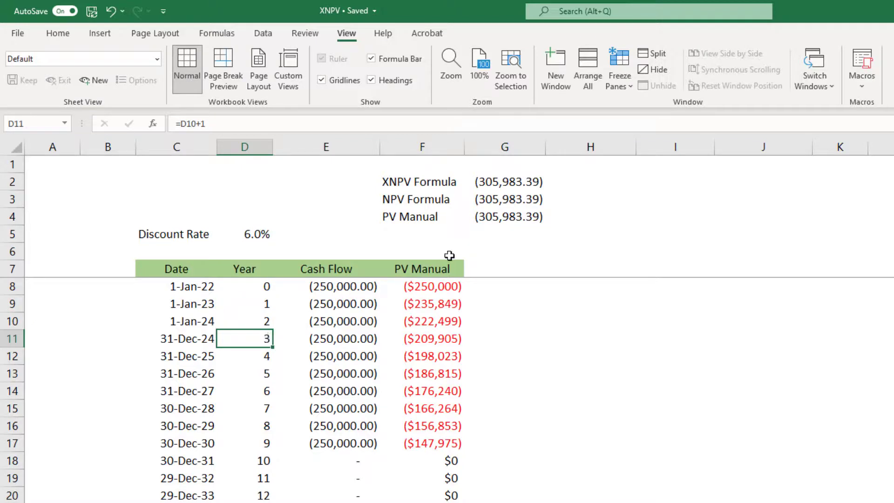
{"action": "left_click", "coordinate": [510, 204]}
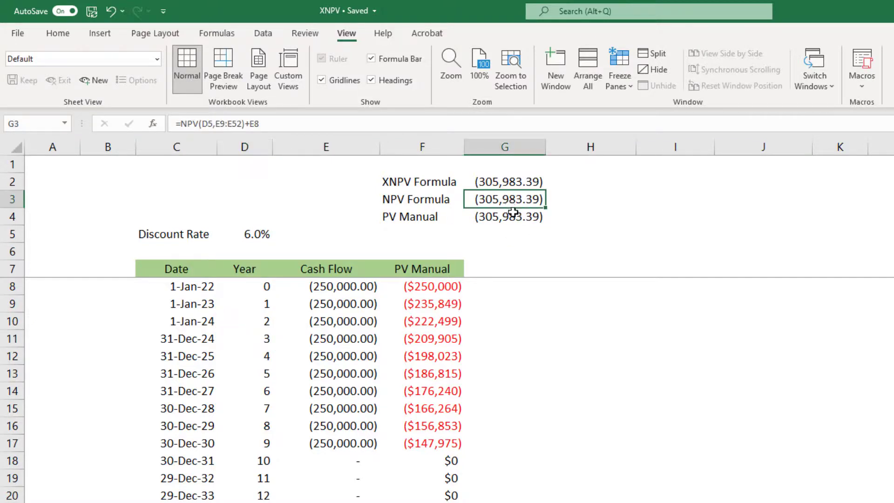
{"action": "left_click", "coordinate": [515, 217]}
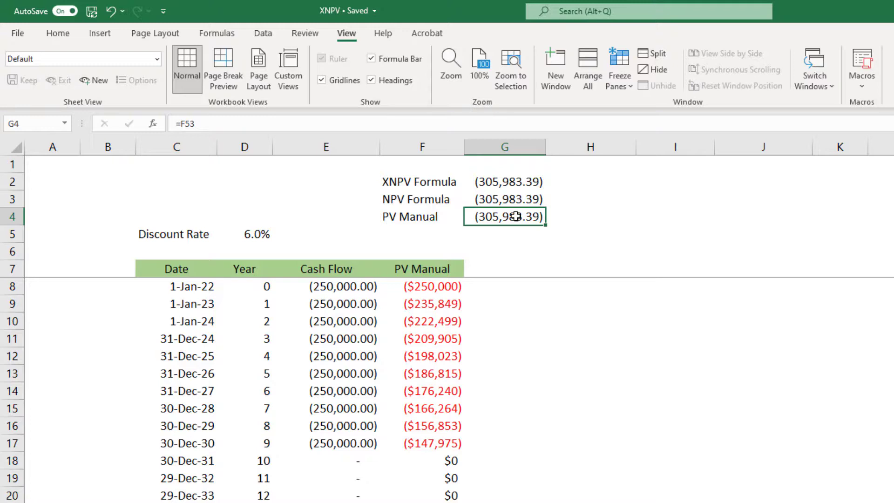
{"action": "left_click", "coordinate": [509, 179]}
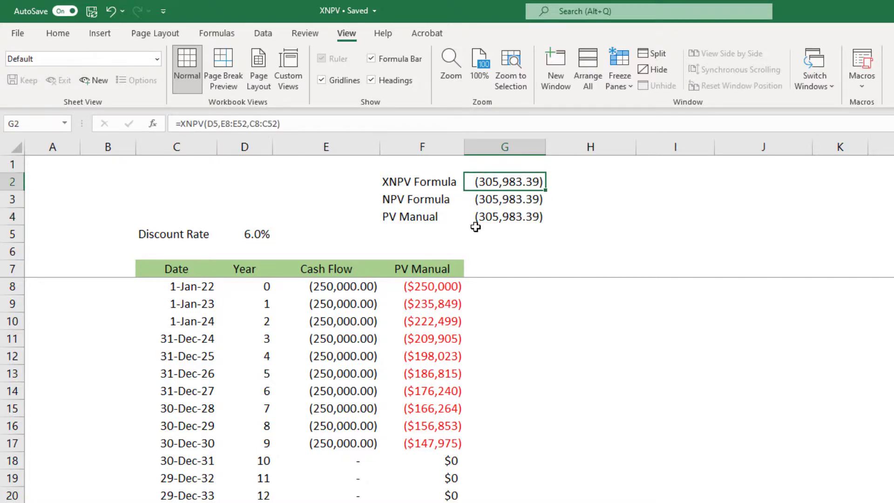
{"action": "left_click", "coordinate": [188, 306]}
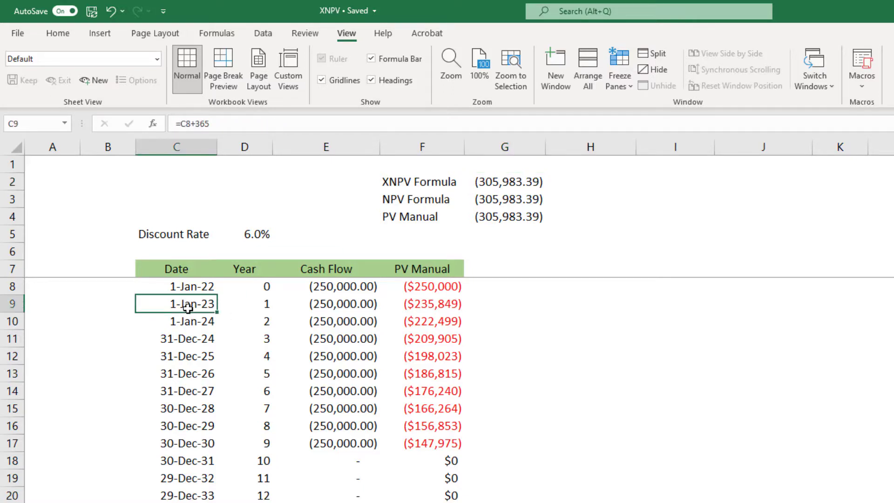
{"action": "left_click", "coordinate": [522, 181]}
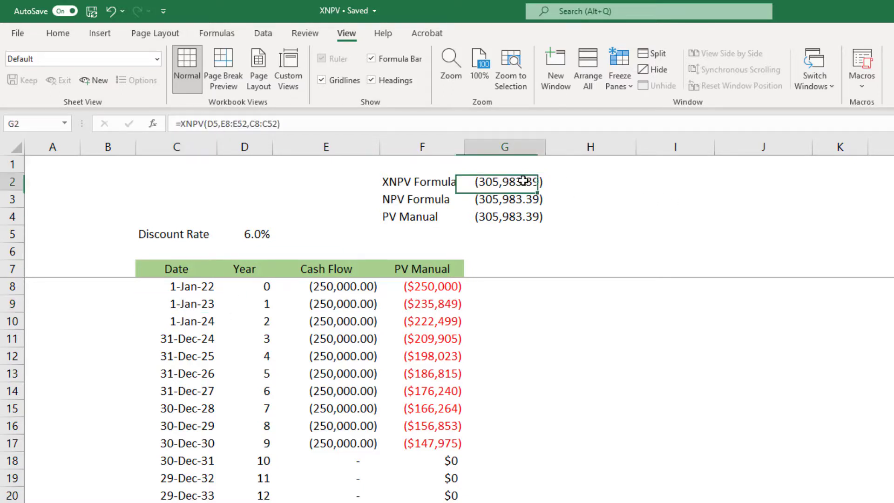